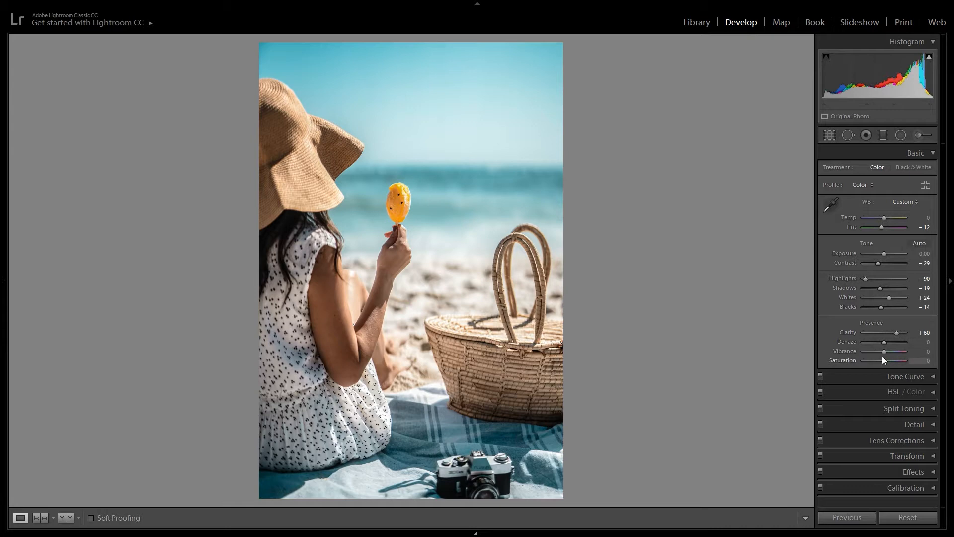
# - Set Vibrance to +33 and Saturation to −36 in the basic adjustments
pyautogui.moveTo(883, 351); pyautogui.dragTo(891, 354)
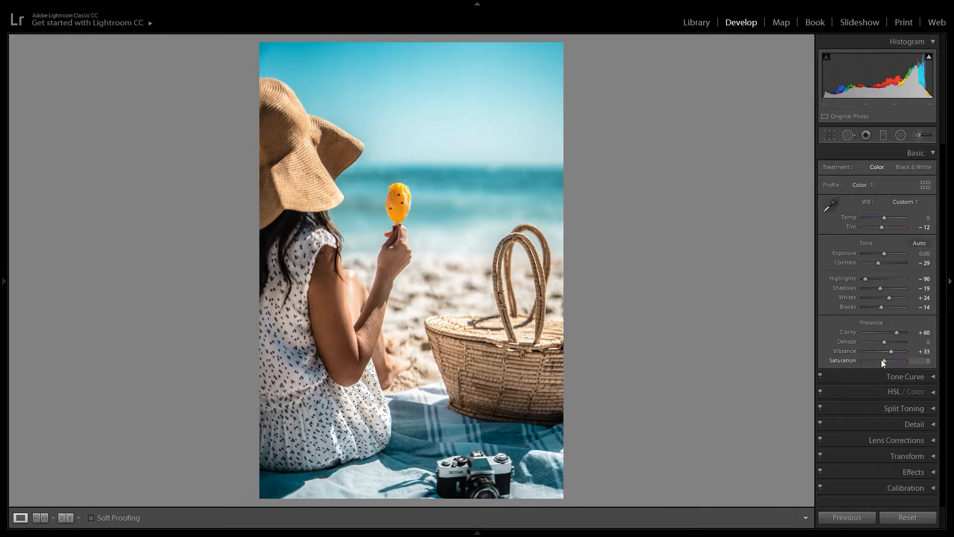
pyautogui.moveTo(882, 360); pyautogui.dragTo(873, 360)
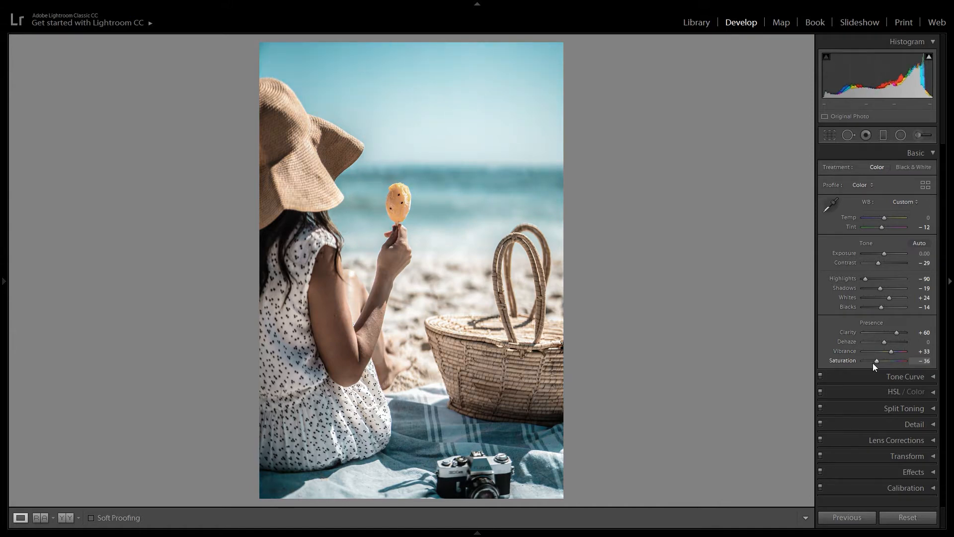
pyautogui.click(932, 153)
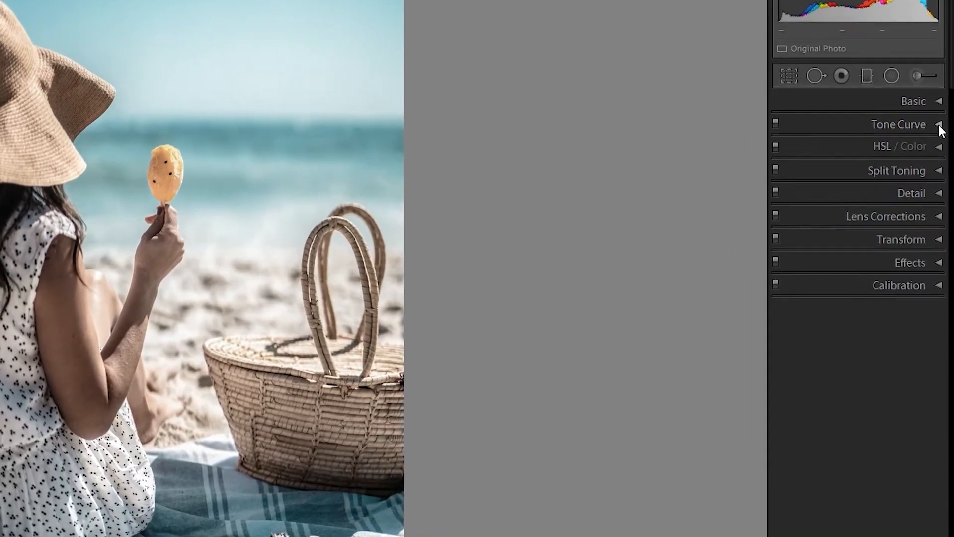
# - Lift the tone curve's black point to about 7.1%, lower its white point, and shape an S-curve with highlight, midtone and shadow points
pyautogui.click(937, 141)
pyautogui.moveTo(760, 310); pyautogui.dragTo(760, 301)
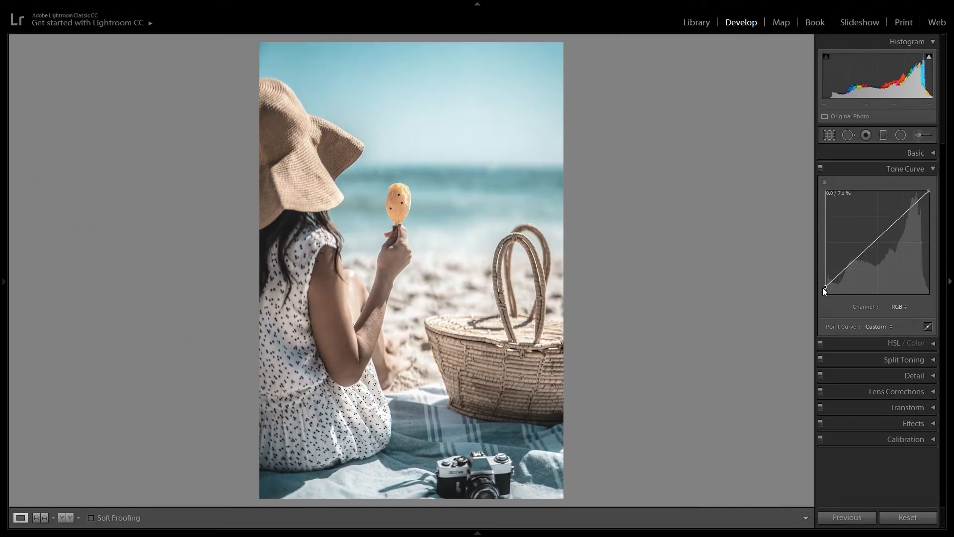
pyautogui.moveTo(929, 192); pyautogui.dragTo(903, 212)
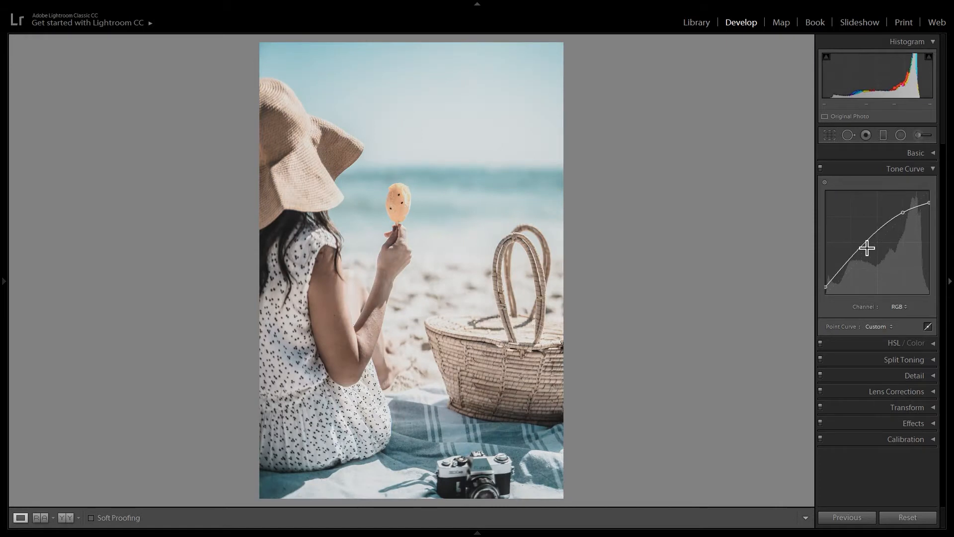
pyautogui.moveTo(866, 245); pyautogui.dragTo(869, 249)
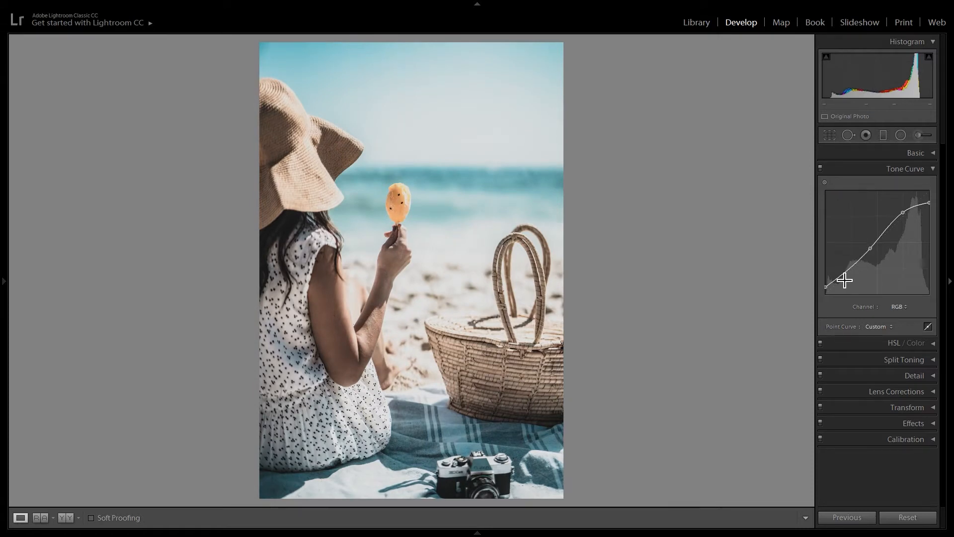
pyautogui.moveTo(846, 277); pyautogui.dragTo(848, 279)
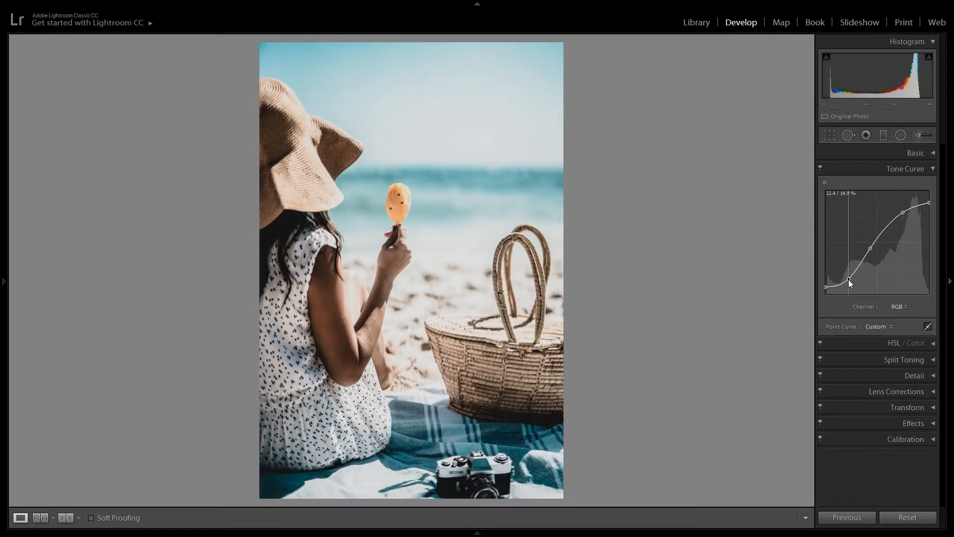
pyautogui.click(933, 171)
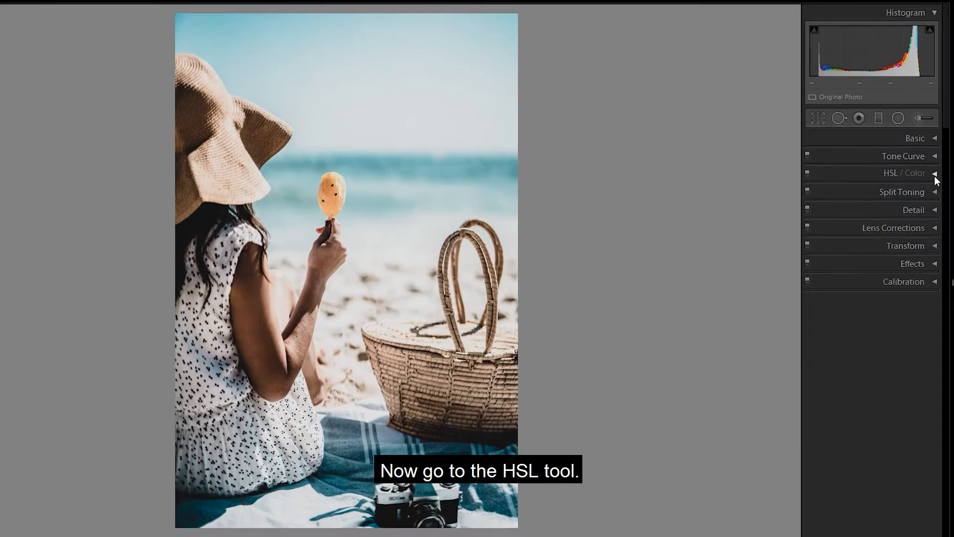
# - Shift the HSL hue of orange slightly towards red and adjust the hues of the green-to-blue range
pyautogui.click(933, 184)
pyautogui.click(801, 179)
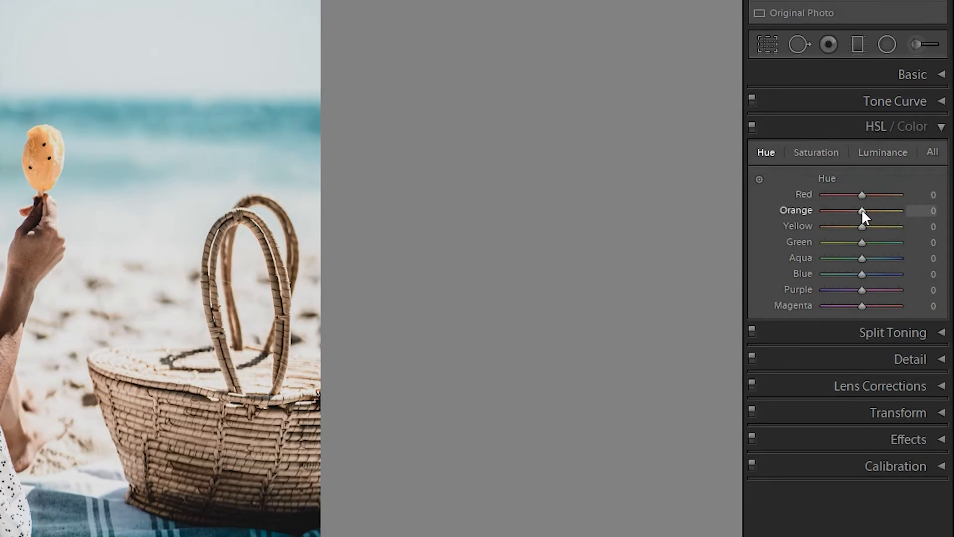
pyautogui.moveTo(862, 210); pyautogui.dragTo(858, 213)
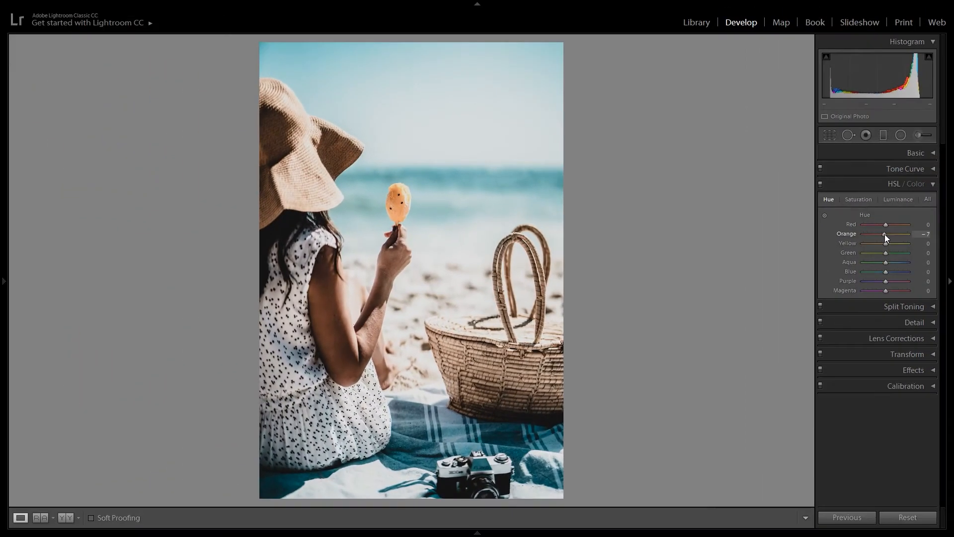
pyautogui.click(884, 233)
pyautogui.moveTo(869, 255); pyautogui.dragTo(846, 252)
pyautogui.moveTo(886, 262); pyautogui.dragTo(887, 271)
# - Set the HSL saturation of aqua to +18 and of blue to +69
pyautogui.click(867, 199)
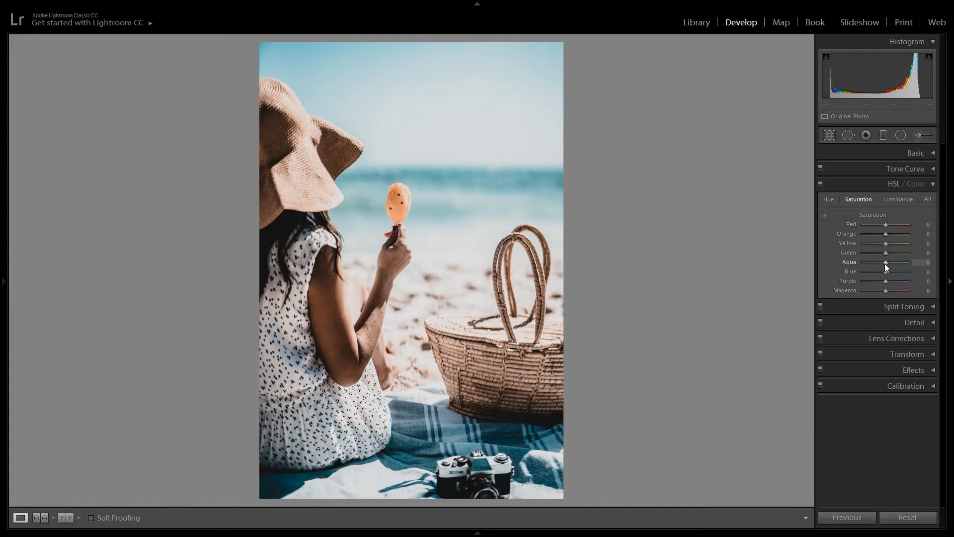
pyautogui.moveTo(884, 262); pyautogui.dragTo(885, 261)
pyautogui.moveTo(886, 273); pyautogui.dragTo(891, 272)
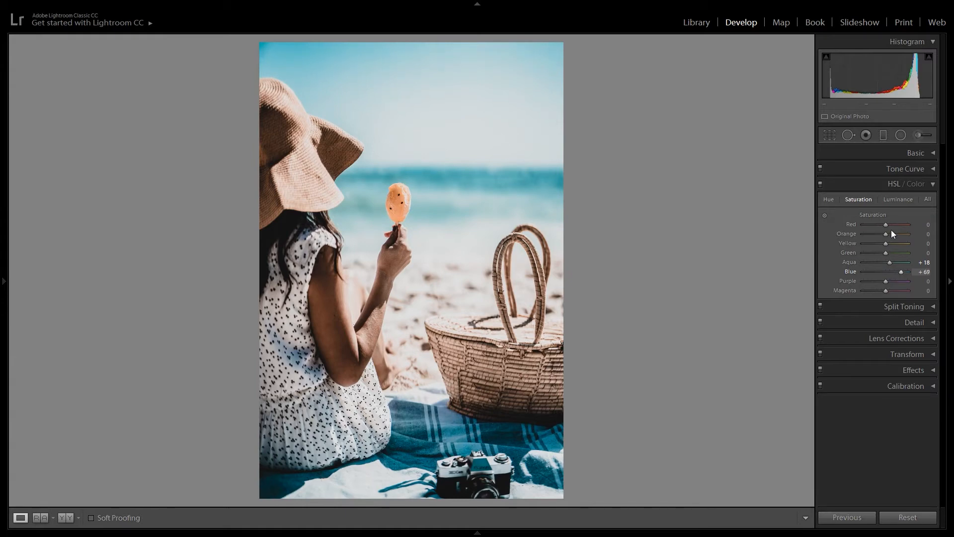
# - Set the HSL luminance of aqua to −84 and of blue to +7
pyautogui.click(893, 201)
pyautogui.moveTo(885, 262); pyautogui.dragTo(866, 260)
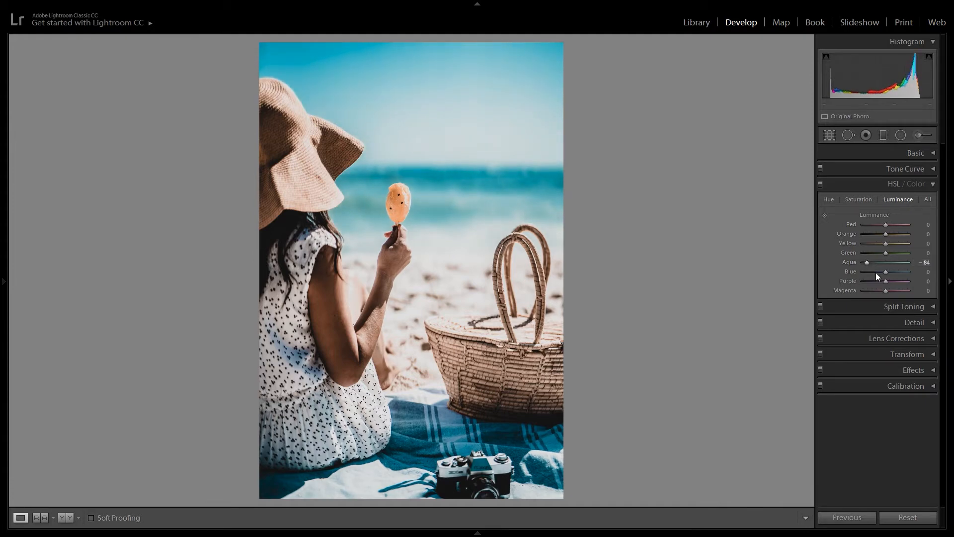
pyautogui.moveTo(886, 273); pyautogui.dragTo(889, 272)
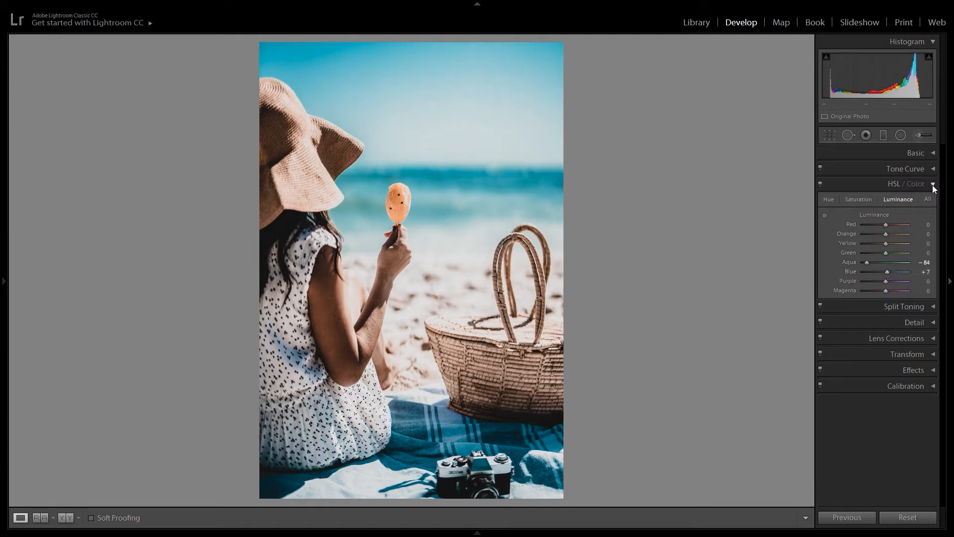
pyautogui.click(933, 185)
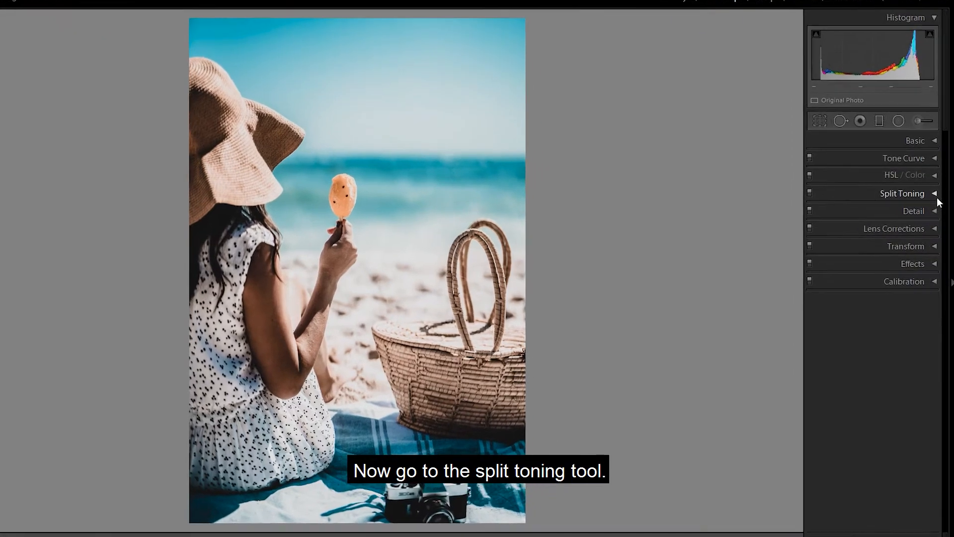
# - Split-tone the photo with highlights at hue 64 and saturation 26, and shadows at saturation 15
pyautogui.click(935, 194)
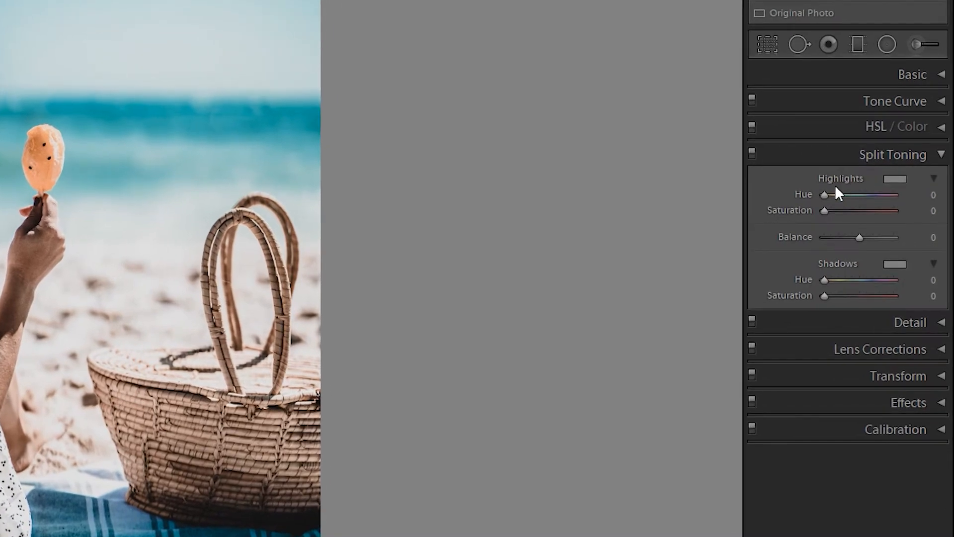
pyautogui.moveTo(824, 194); pyautogui.dragTo(869, 226)
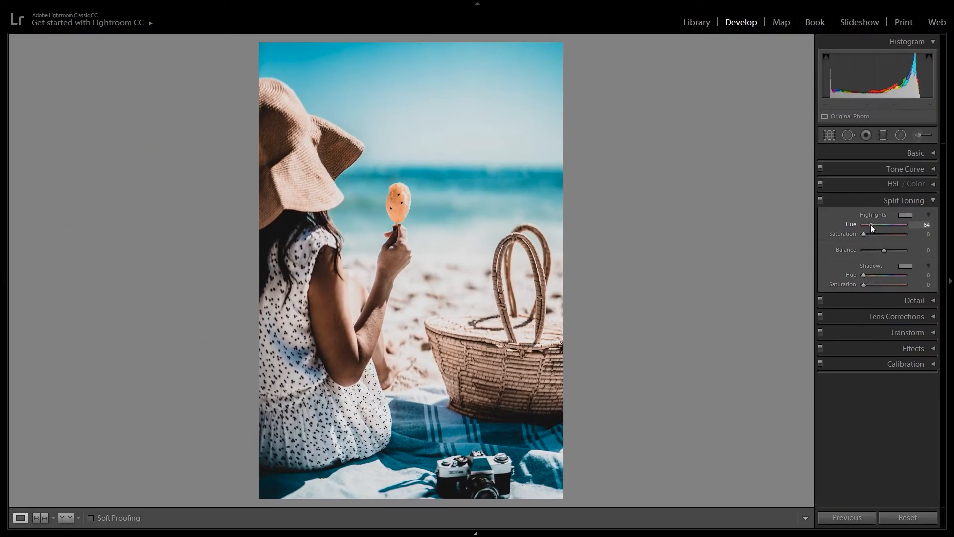
pyautogui.moveTo(863, 237); pyautogui.dragTo(873, 237)
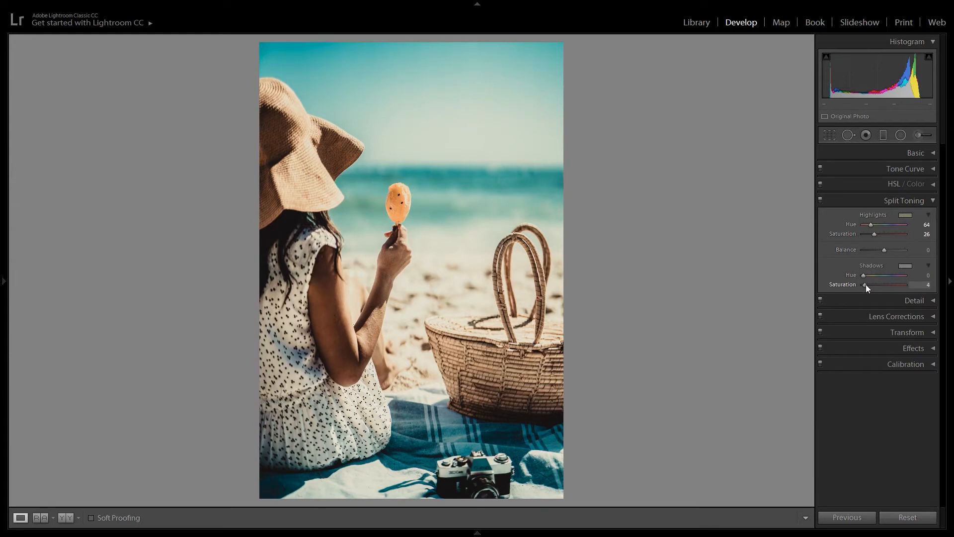
pyautogui.moveTo(866, 287); pyautogui.dragTo(868, 287)
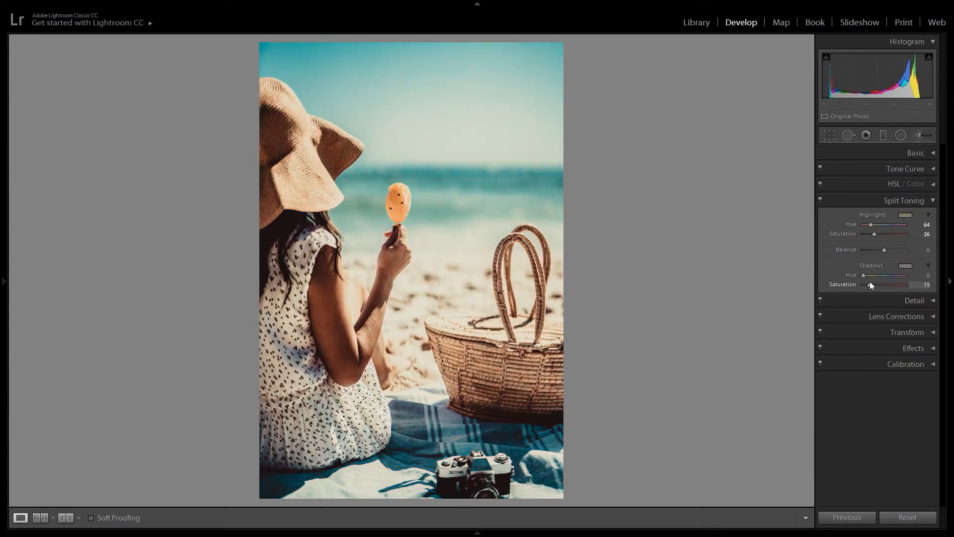
pyautogui.click(933, 202)
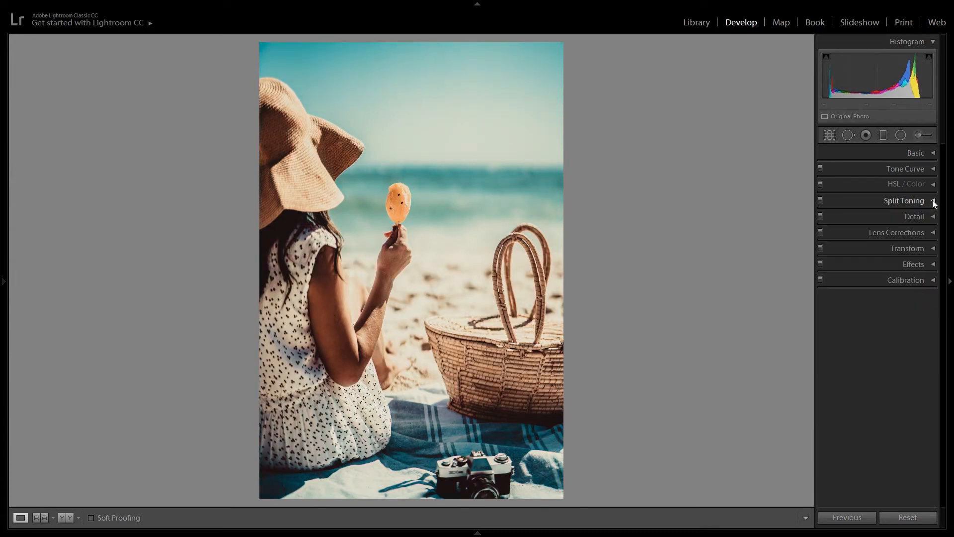
# - Add a post-crop vignette with Amount −12, Midpoint 26, Roundness +100, Feather 99 and Highlights 100
pyautogui.click(934, 265)
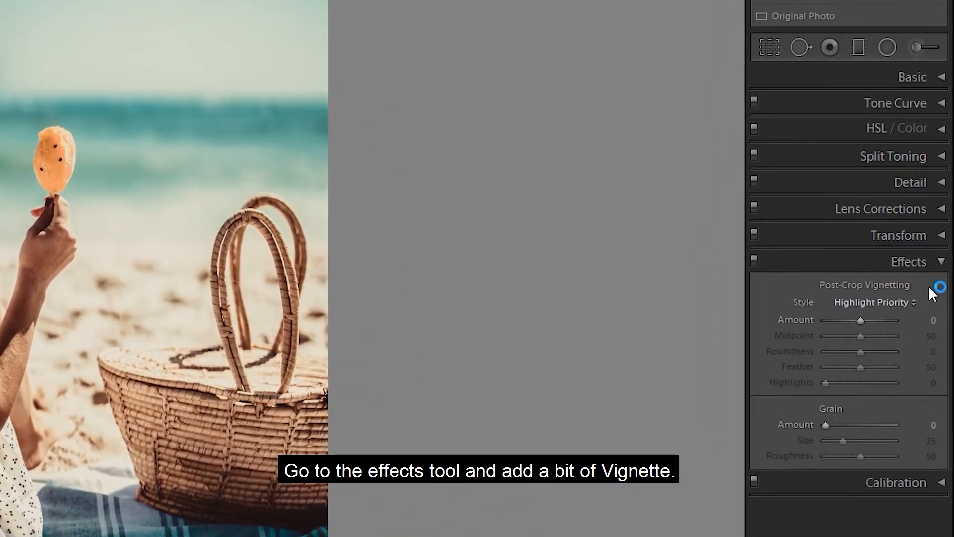
pyautogui.moveTo(858, 322); pyautogui.dragTo(873, 312)
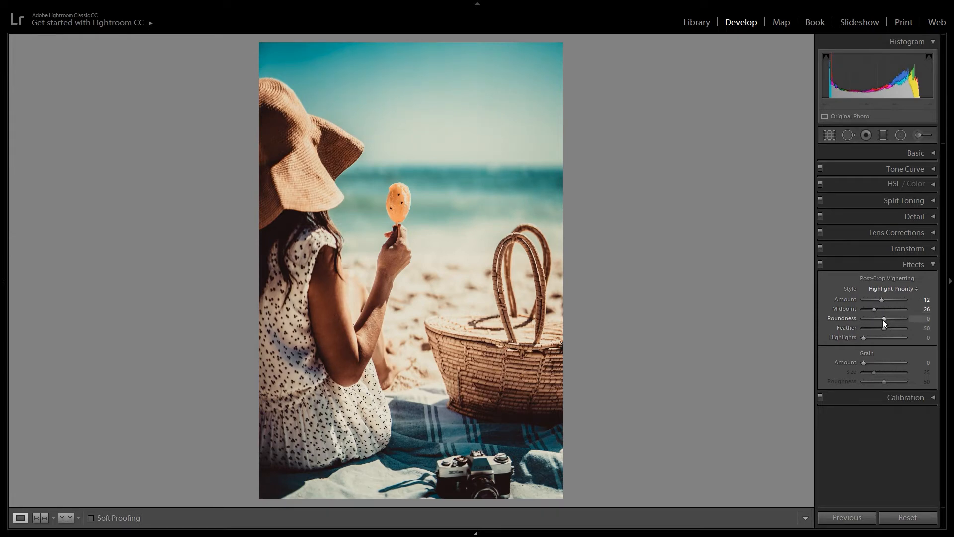
pyautogui.moveTo(884, 318); pyautogui.dragTo(905, 328)
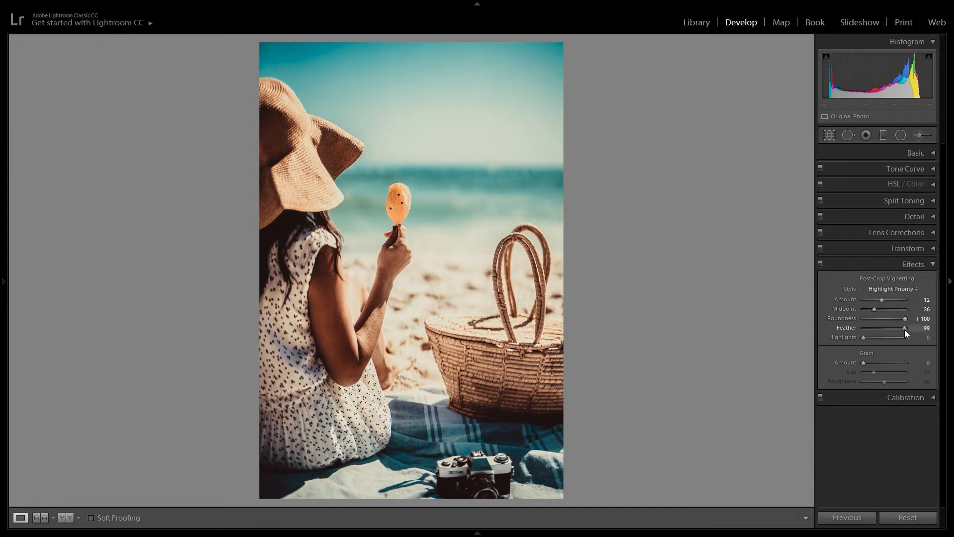
pyautogui.moveTo(865, 338); pyautogui.dragTo(910, 341)
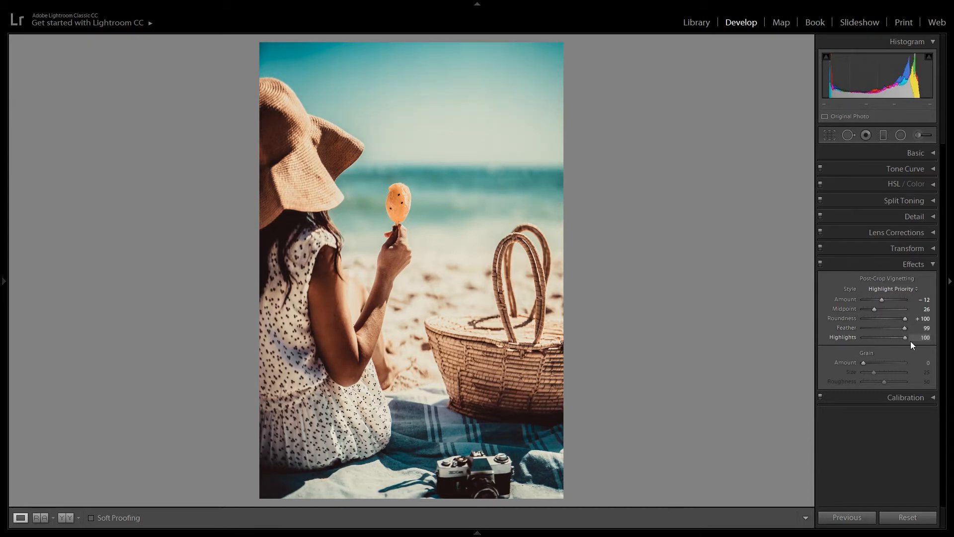
pyautogui.click(935, 266)
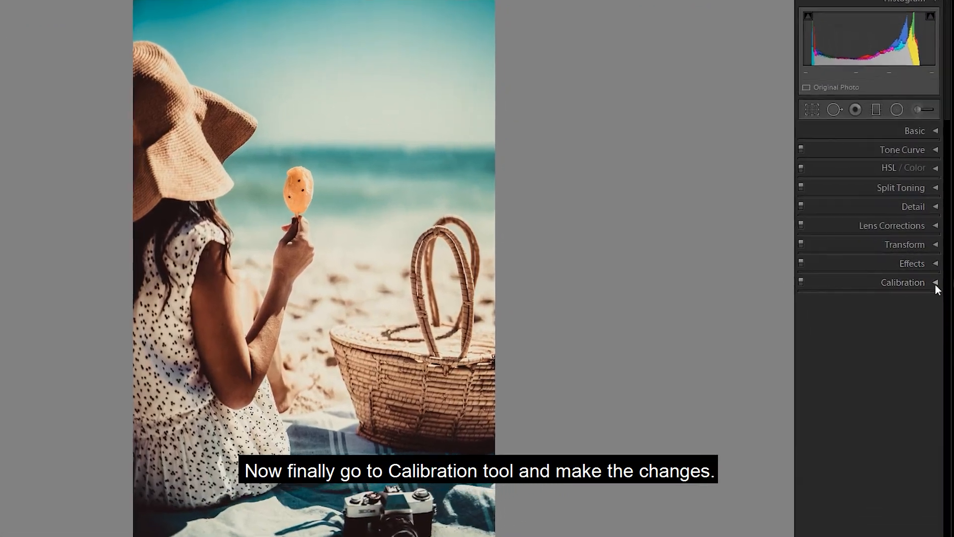
# - Calibrate the shadows tint to −17 and the red primary to hue +55 and saturation +55
pyautogui.click(934, 280)
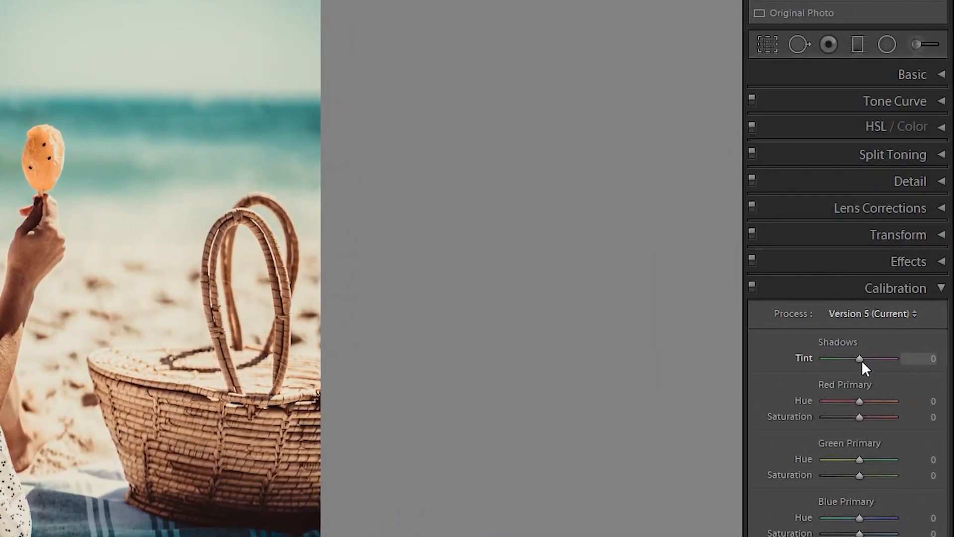
pyautogui.moveTo(862, 360); pyautogui.dragTo(858, 360)
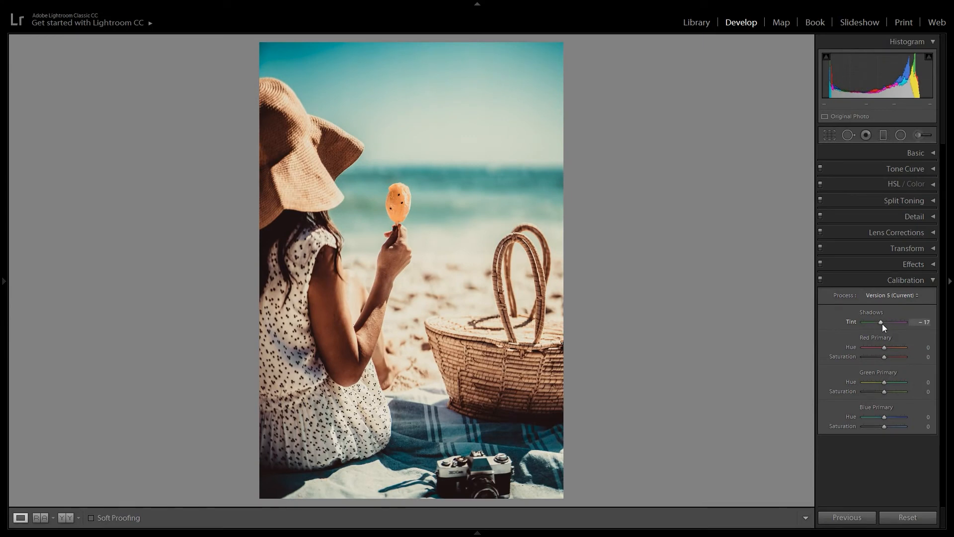
pyautogui.moveTo(883, 347); pyautogui.dragTo(888, 347)
pyautogui.moveTo(891, 347); pyautogui.dragTo(896, 357)
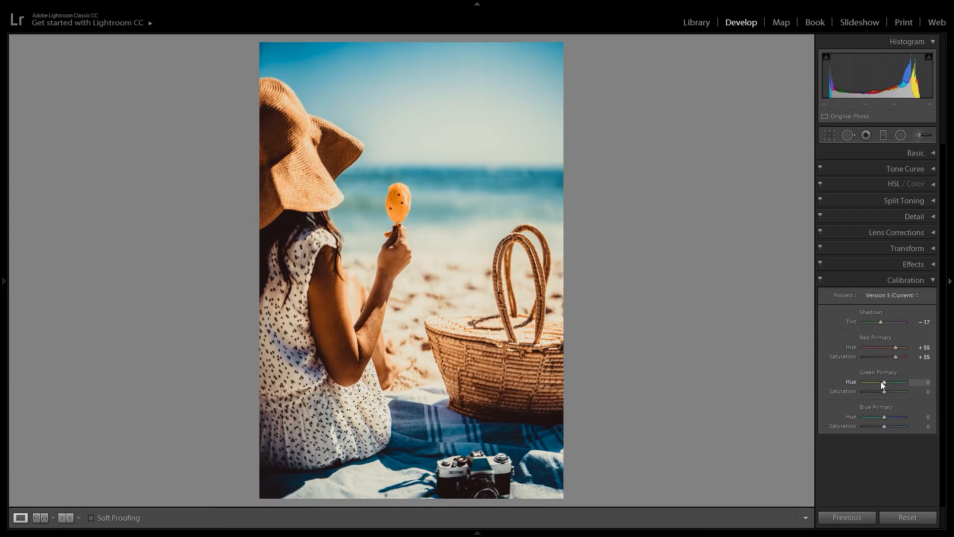
# - Calibrate the green primary to hue +60 and saturation +64, and the blue primary to hue −38 and saturation −17
pyautogui.moveTo(886, 381); pyautogui.dragTo(896, 393)
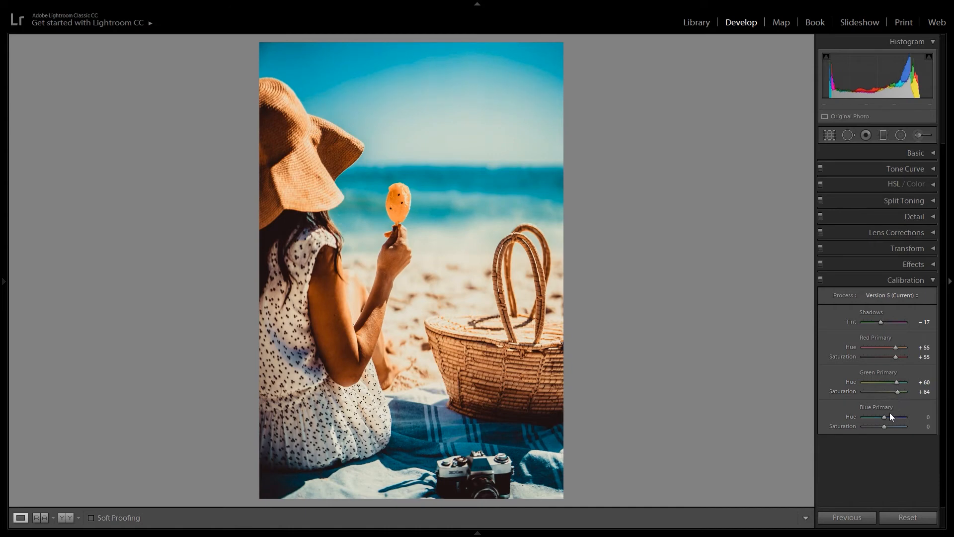
pyautogui.moveTo(887, 416); pyautogui.dragTo(877, 417)
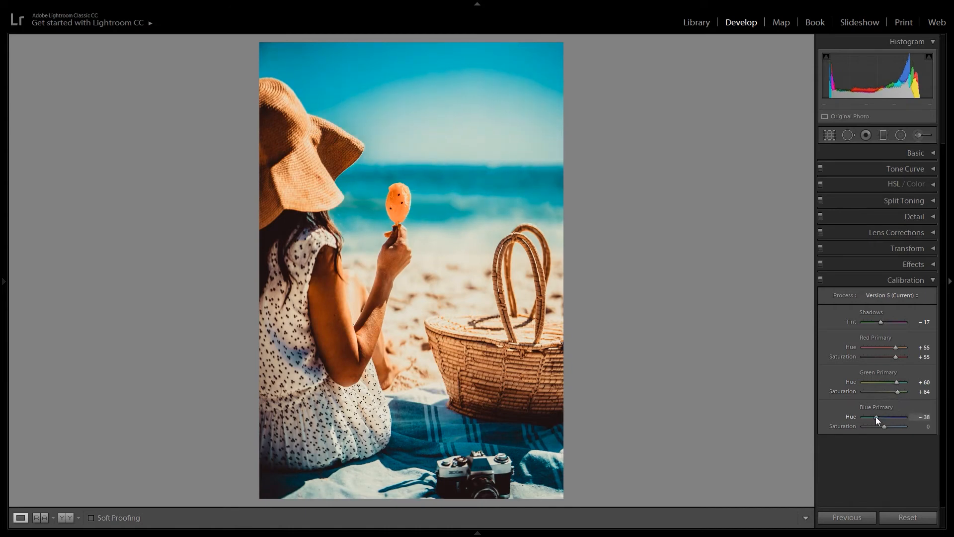
pyautogui.moveTo(871, 416); pyautogui.dragTo(876, 416)
pyautogui.moveTo(884, 426); pyautogui.dragTo(878, 428)
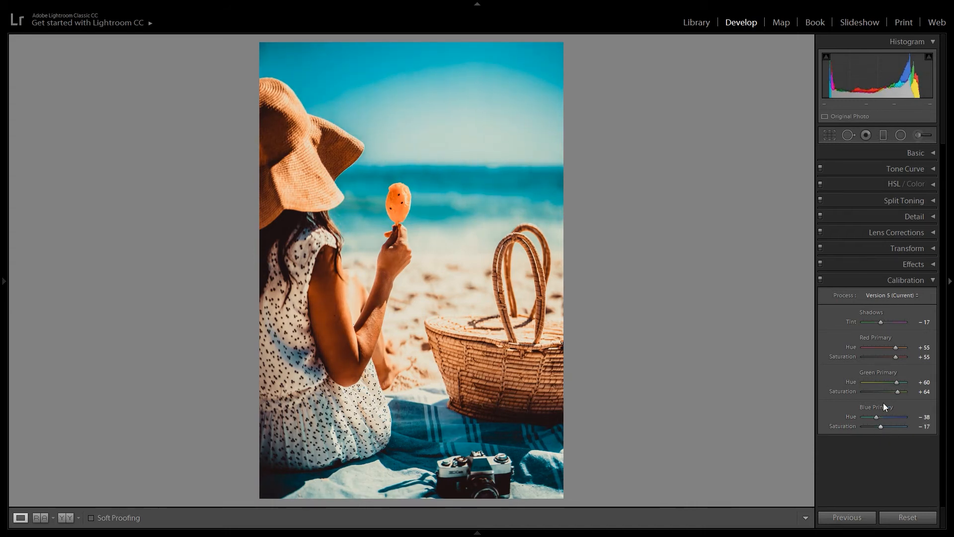
pyautogui.click(933, 281)
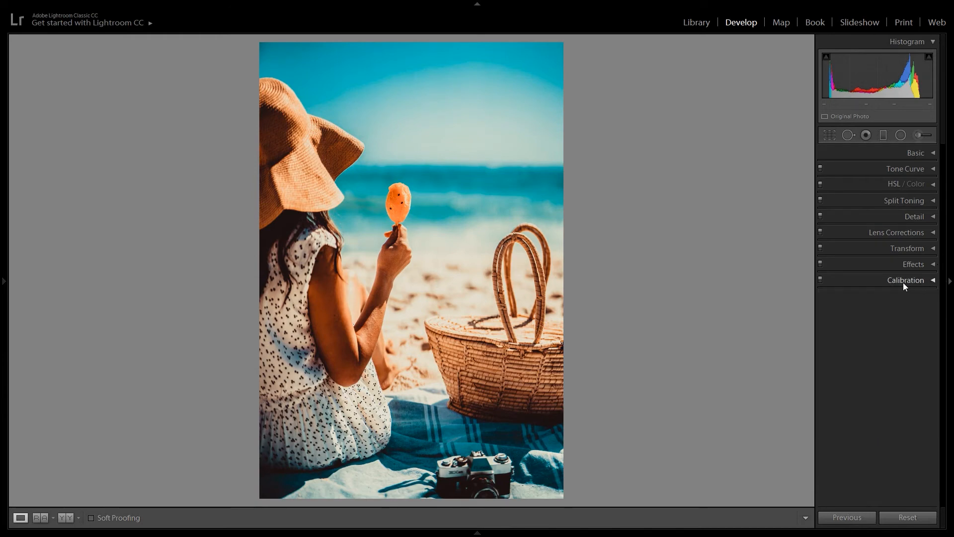
# - Compare the edited photo side by side with its original, then return to the single view
pyautogui.press('y')
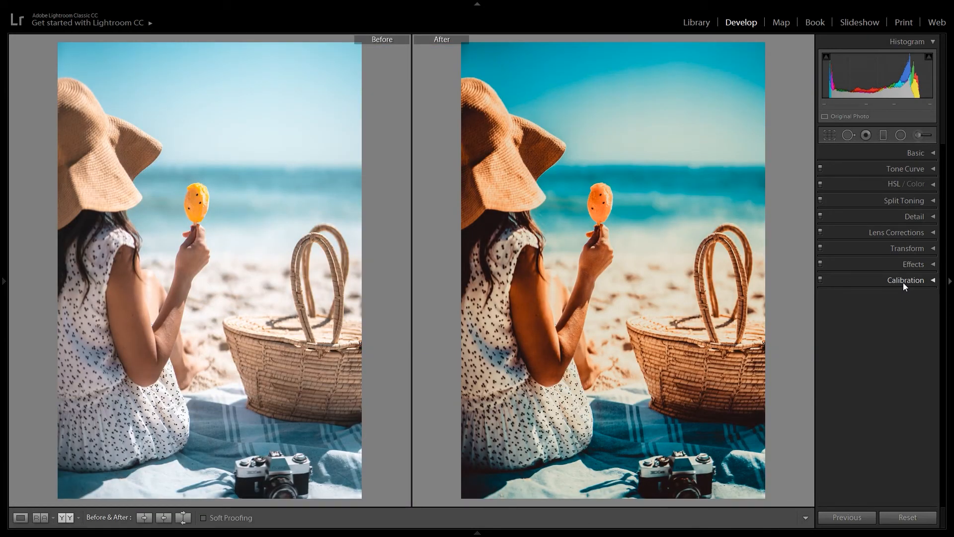
pyautogui.press('y')
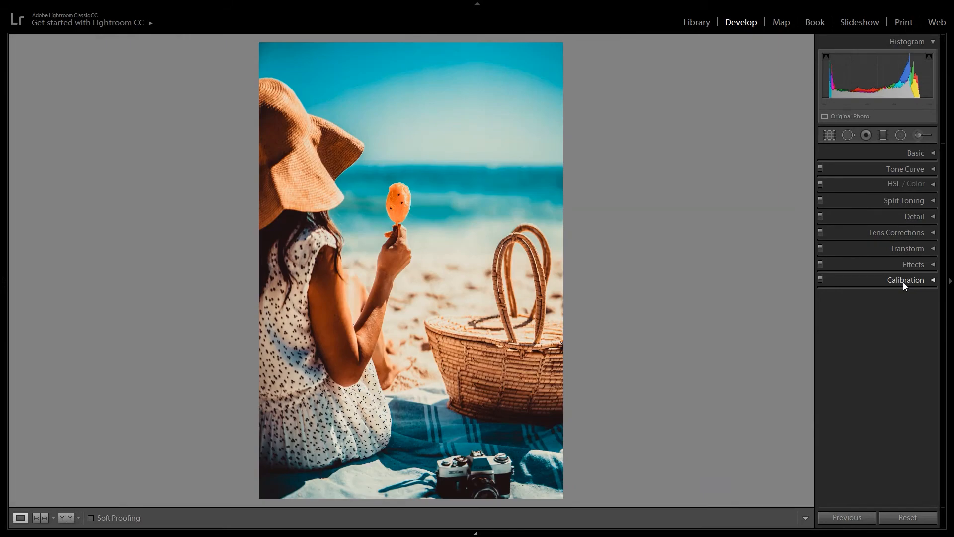
# - Copy all develop settings of the graded beach photo, with every available adjustment category included
pyautogui.moveTo(488, 532)
pyautogui.rightClick(133, 505)
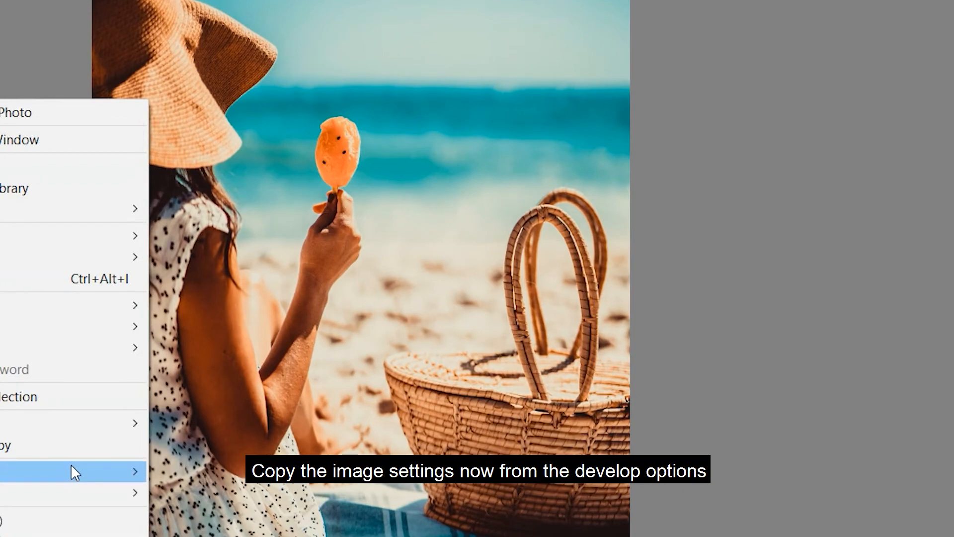
pyautogui.moveTo(257, 383)
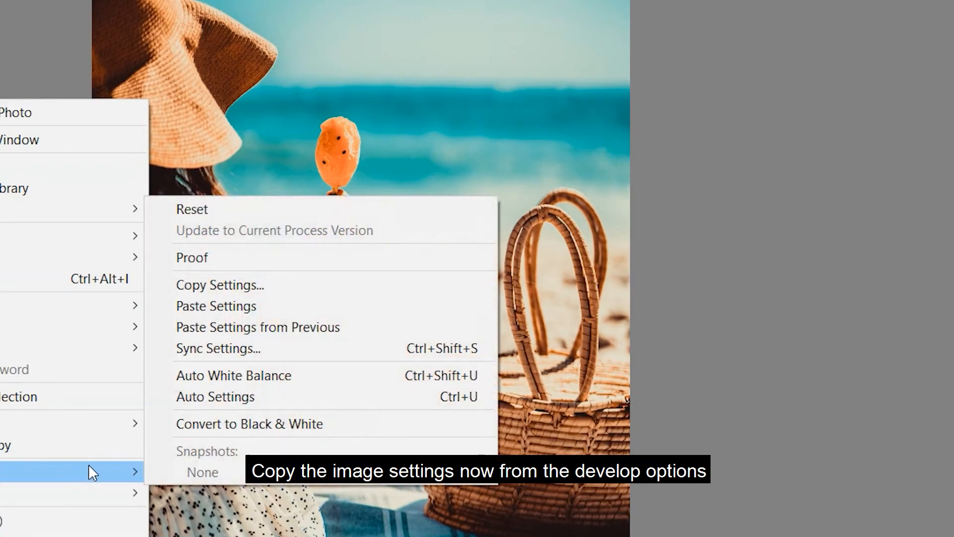
pyautogui.click(291, 287)
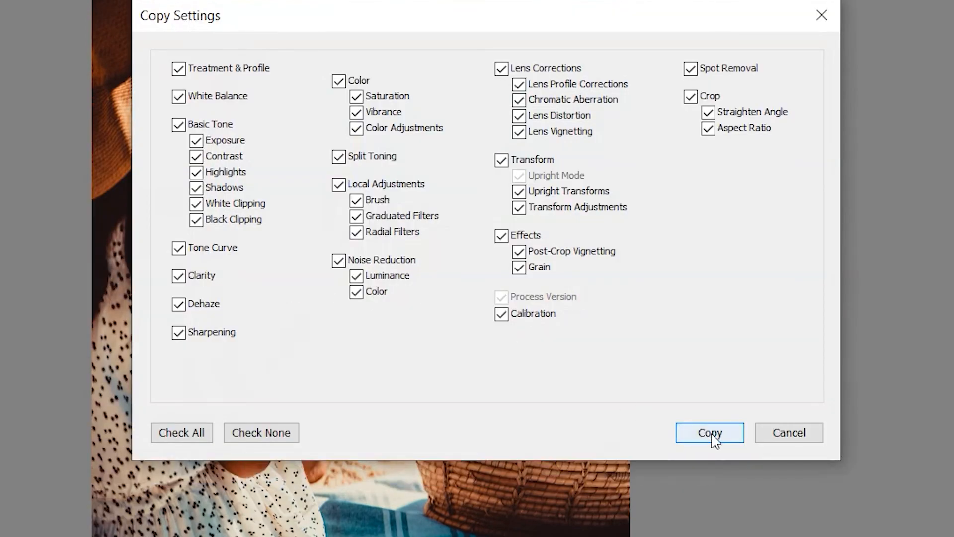
pyautogui.click(711, 432)
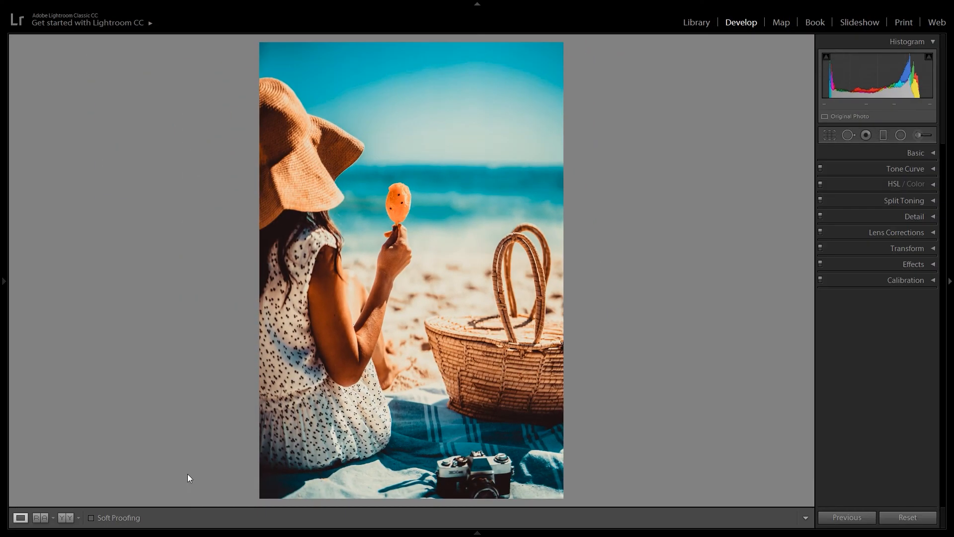
# - Paste the copied develop settings onto the pier photo, the rocky coast photo and the moored boat photo
pyautogui.click(168, 502)
pyautogui.rightClick(168, 506)
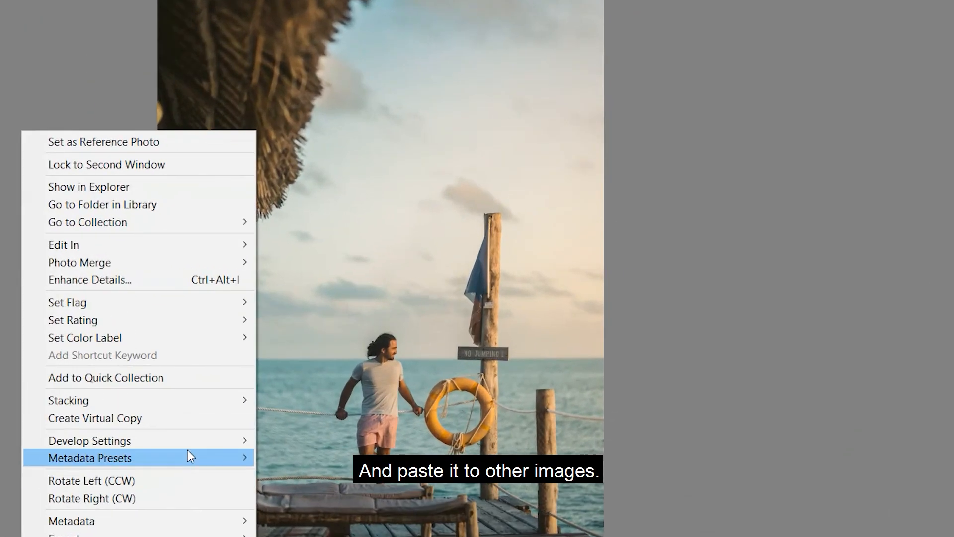
pyautogui.moveTo(201, 445)
pyautogui.click(400, 302)
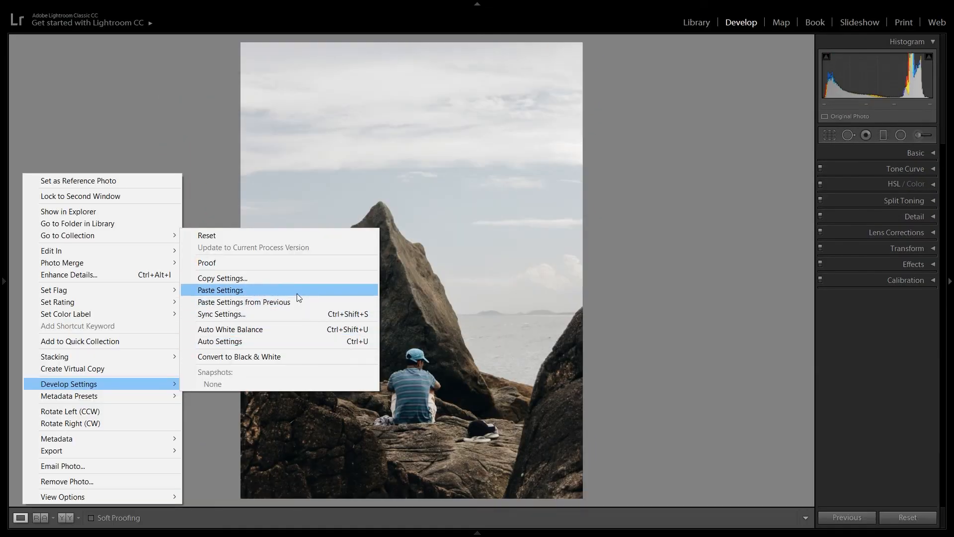
pyautogui.click(297, 294)
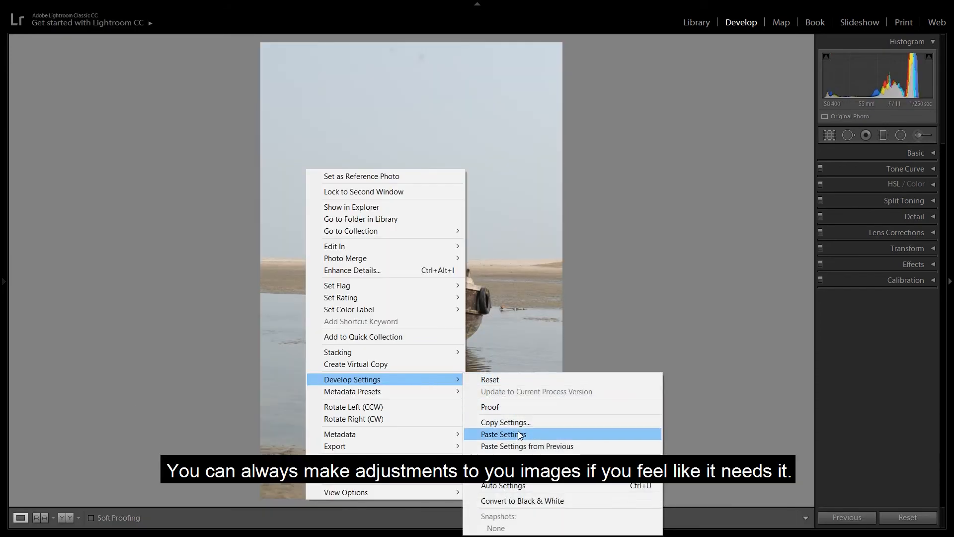
pyautogui.click(520, 435)
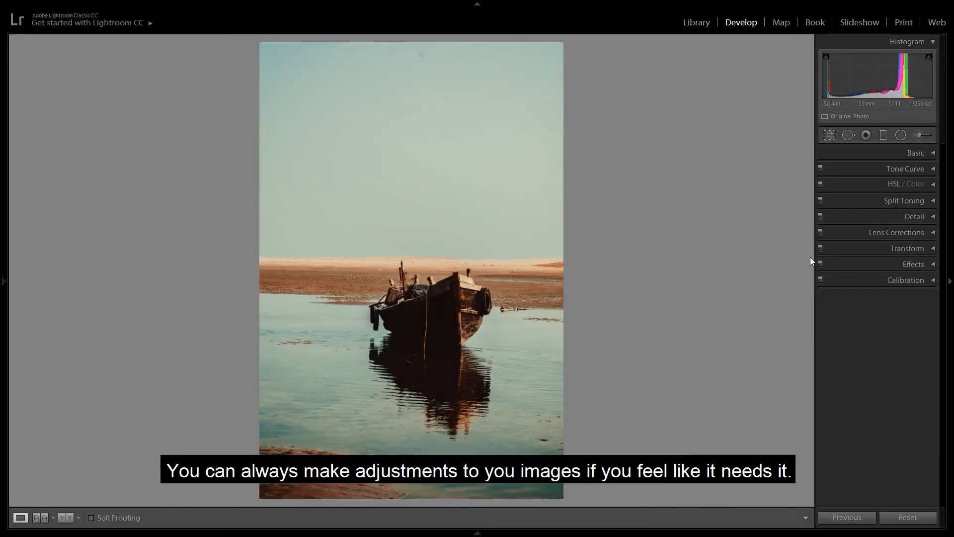
# - Raise the boat photo's Shadows to +93 in the basic tone adjustments
pyautogui.click(933, 154)
pyautogui.moveTo(881, 287); pyautogui.dragTo(903, 292)
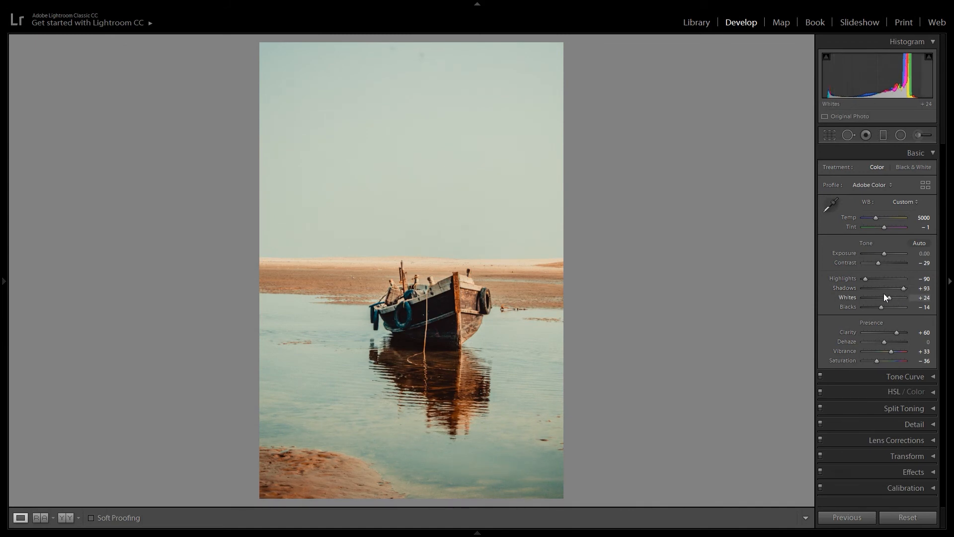